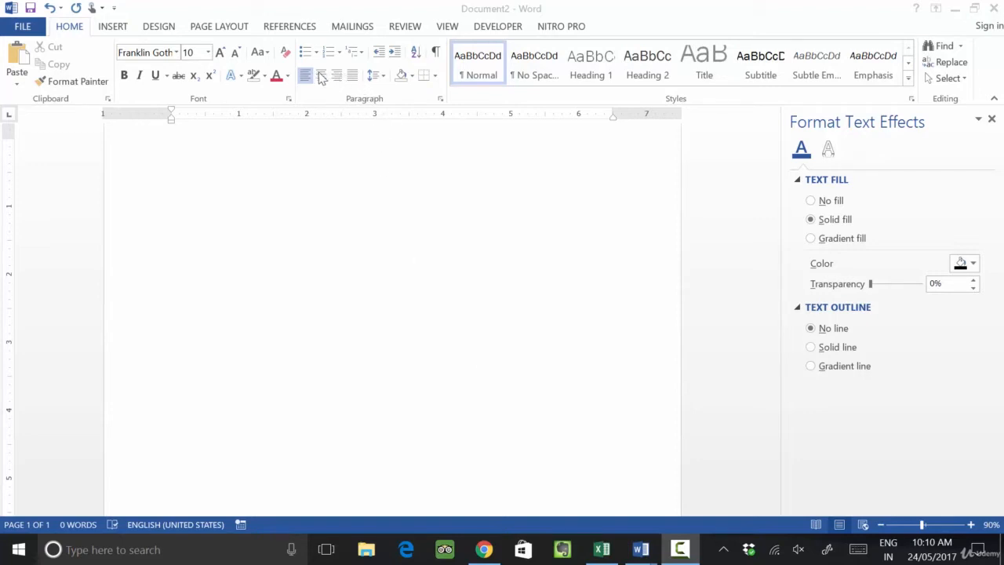
{"action": "left_click", "coordinate": [418, 53]}
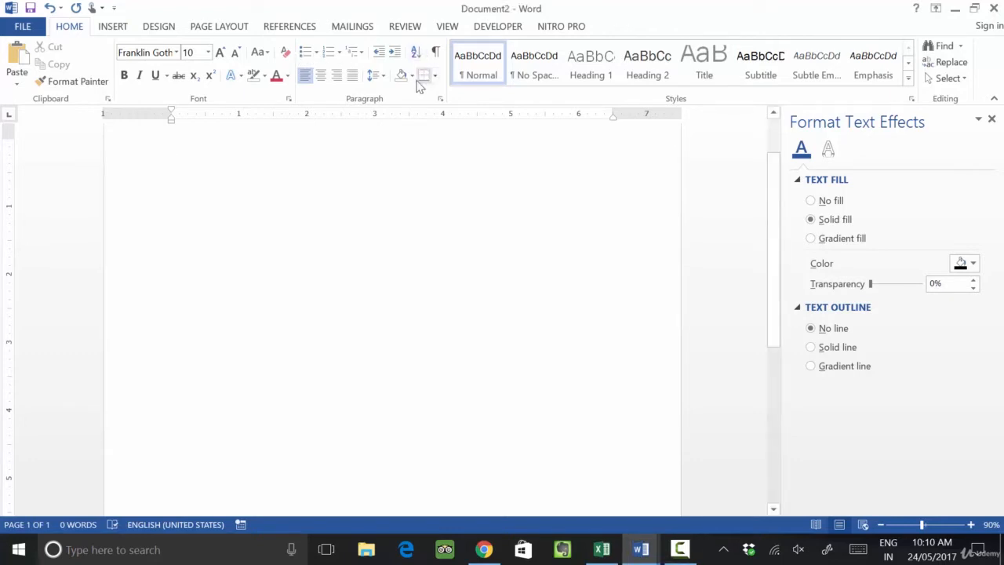
{"action": "left_click", "coordinate": [411, 76]}
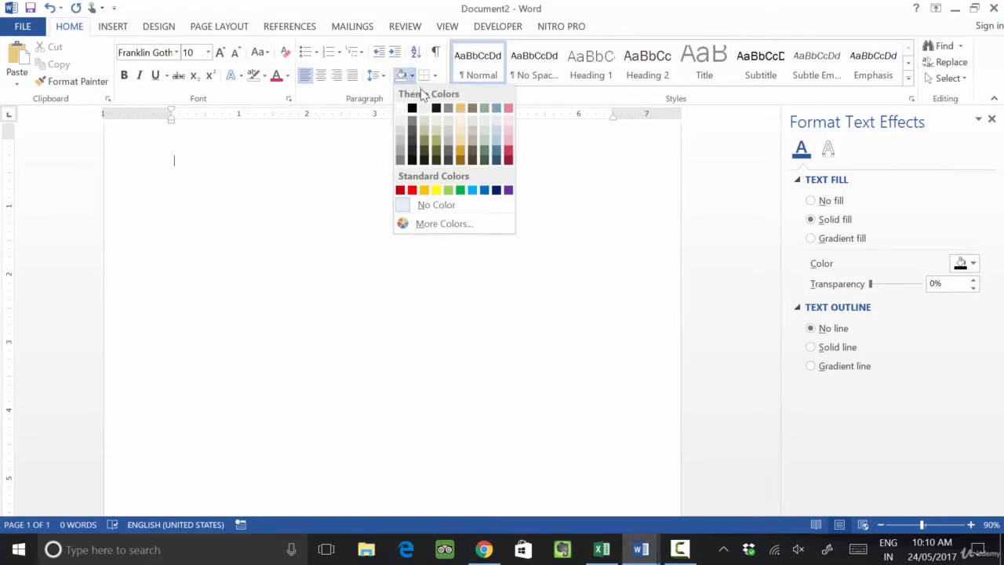
{"action": "left_click", "coordinate": [436, 76]}
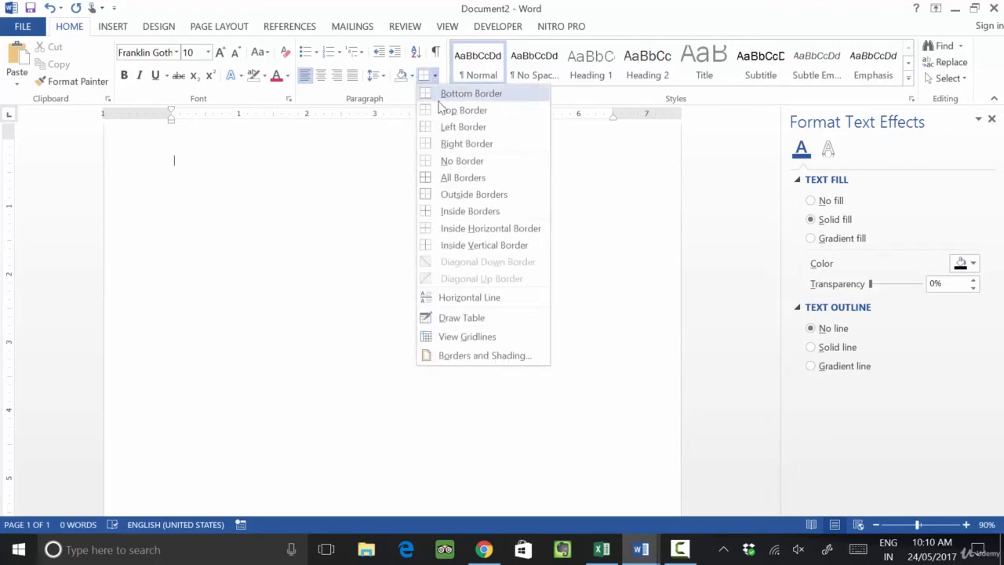
{"action": "left_click", "coordinate": [356, 206]}
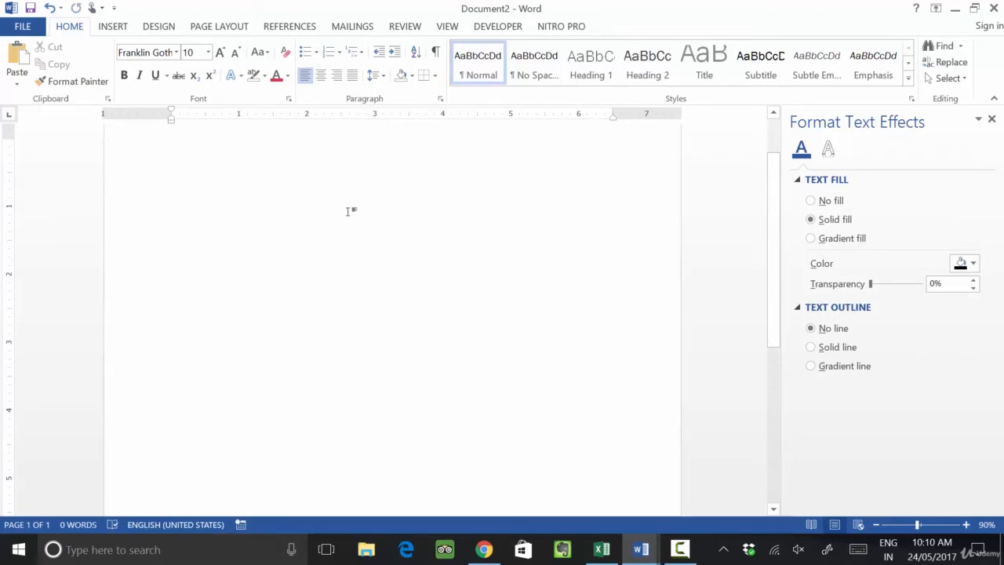
- Write the line "Computer is having different Feartures" as the first paragraph and start a new line
{"action": "type", "text": "Computer"}
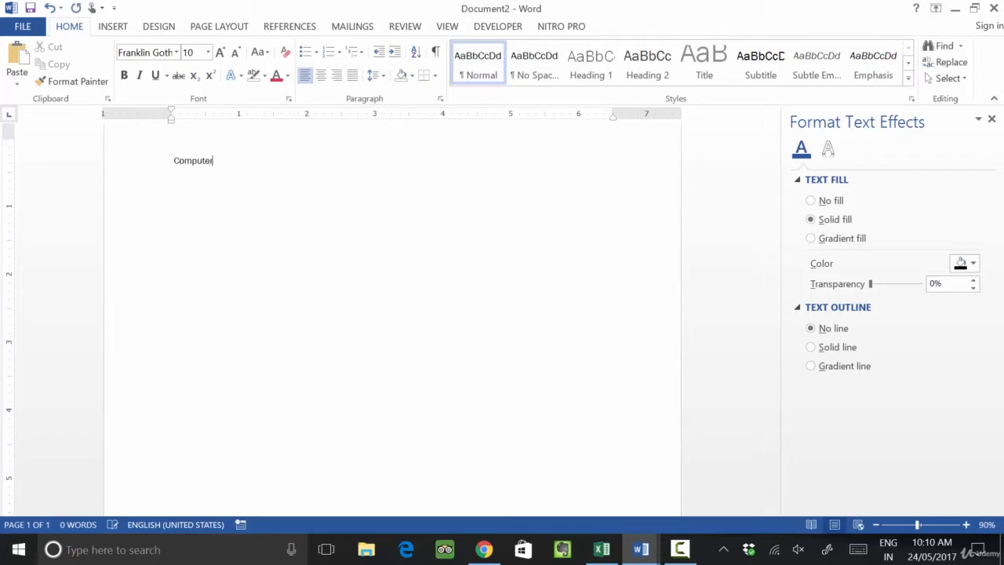
{"action": "type", "text": " is having different Feartures"}
{"action": "key", "text": "Return"}
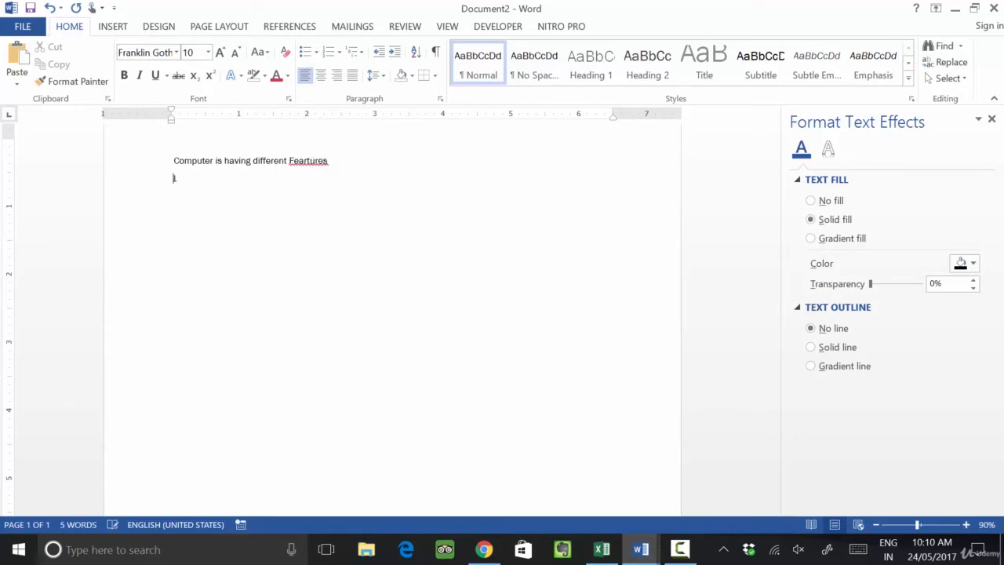
- Write a numbered list below it: "Computer is very intelligent", "Computer is very fast Calculator", "Computer is very small in size"
{"action": "type", "text": "1. Compu"}
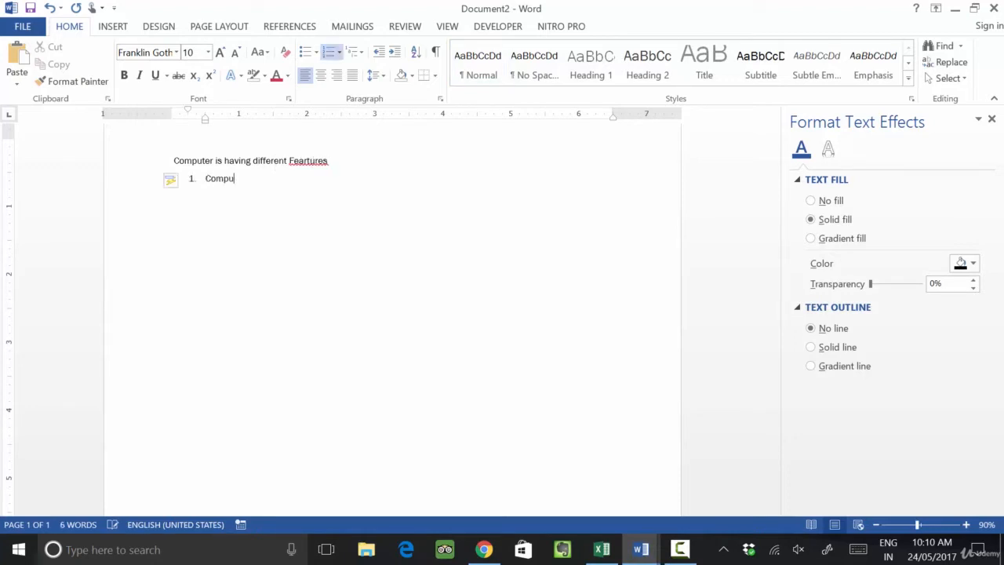
{"action": "type", "text": "ter is very intellig"}
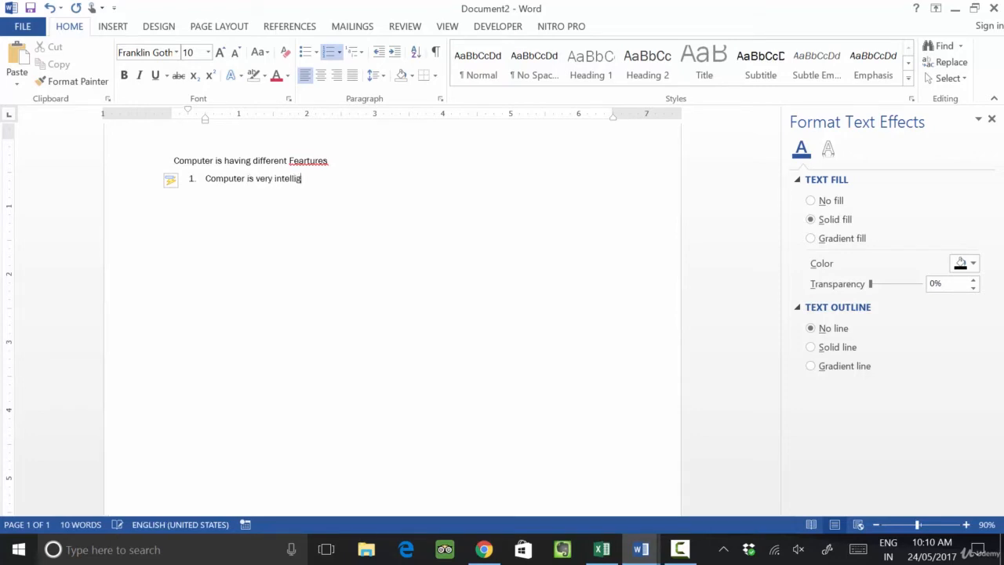
{"action": "type", "text": "ent"}
{"action": "key", "text": "Return"}
{"action": "type", "text": "Computer is v"}
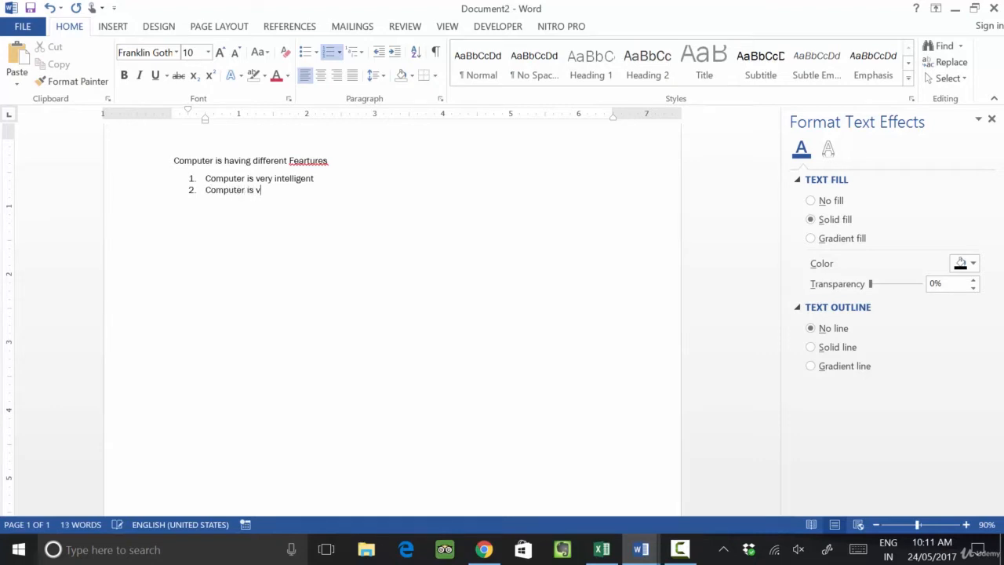
{"action": "type", "text": "ery fast Calac"}
{"action": "key", "text": "BackSpace"}
{"action": "type", "text": "culator"}
{"action": "key", "text": "Return"}
{"action": "type", "text": "Computer is ve"}
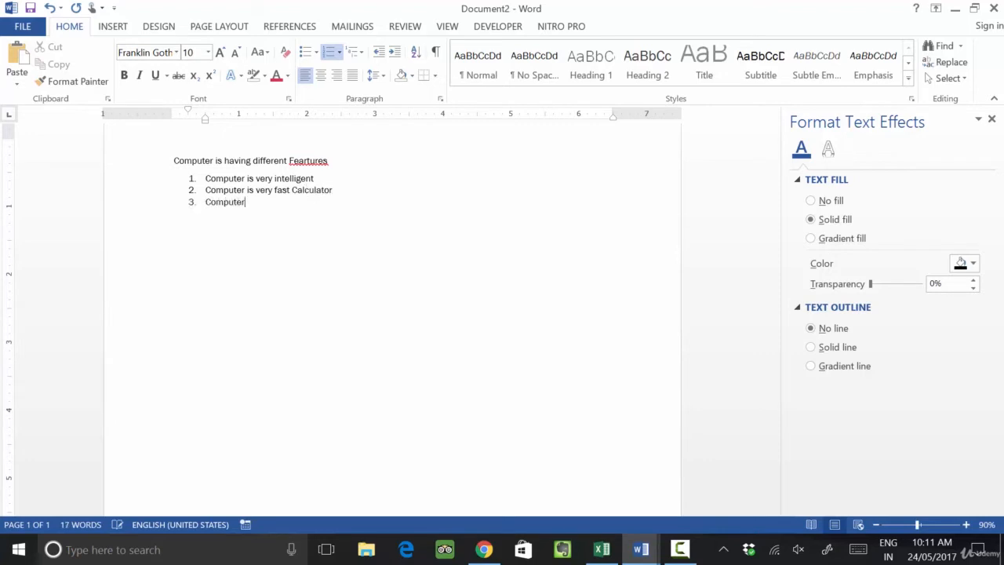
{"action": "type", "text": "ry sm "}
{"action": "type", "text": "ll in size"}
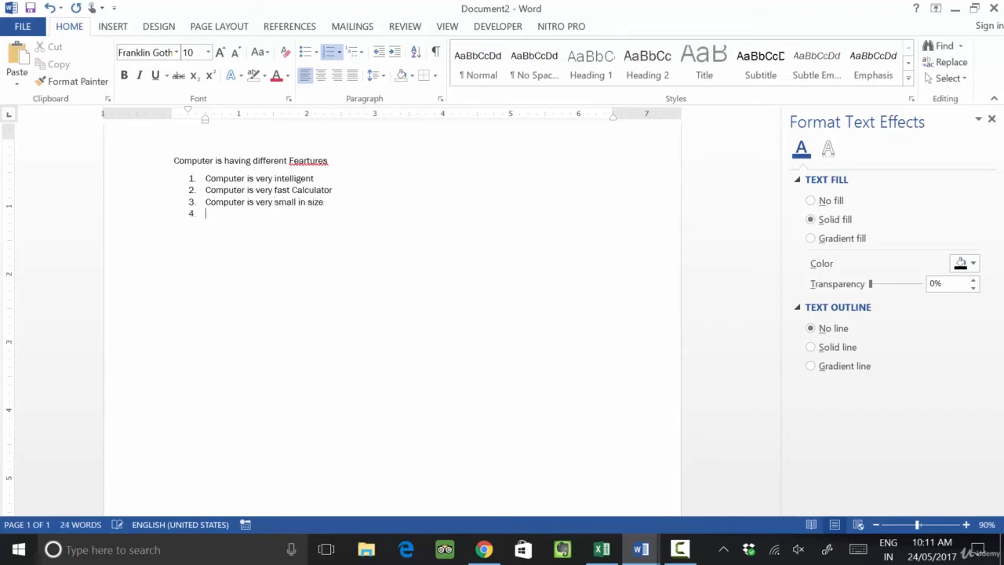
{"action": "key", "text": "BackSpace"}
{"action": "key", "text": "BackSpace"}
- Convert the three numbered items about the computer into a list with solid round bullets
{"action": "left_click", "coordinate": [206, 189]}
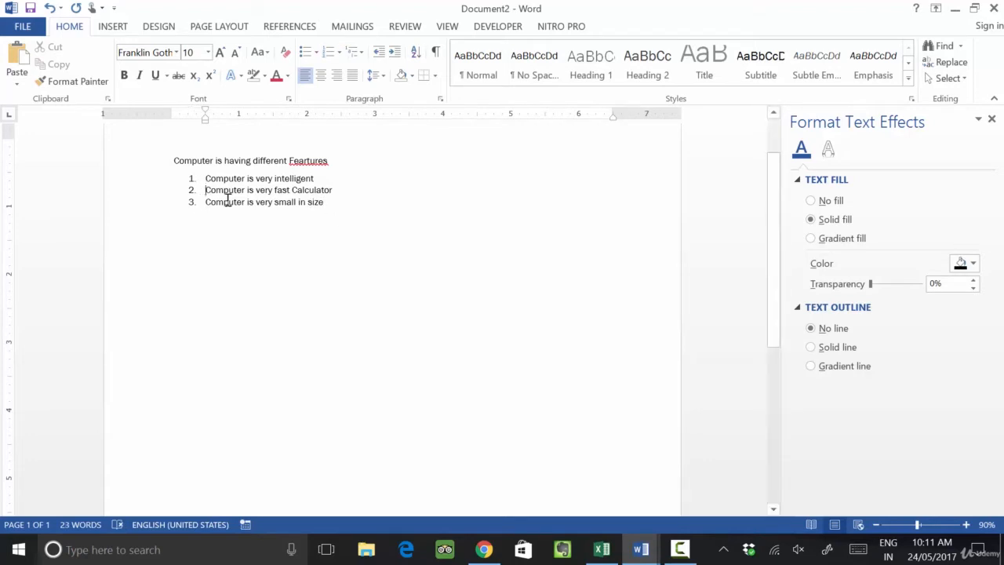
{"action": "left_click_drag", "start_coordinate": [228, 201], "coordinate": [289, 231]}
{"action": "left_click_drag", "start_coordinate": [207, 179], "coordinate": [346, 225]}
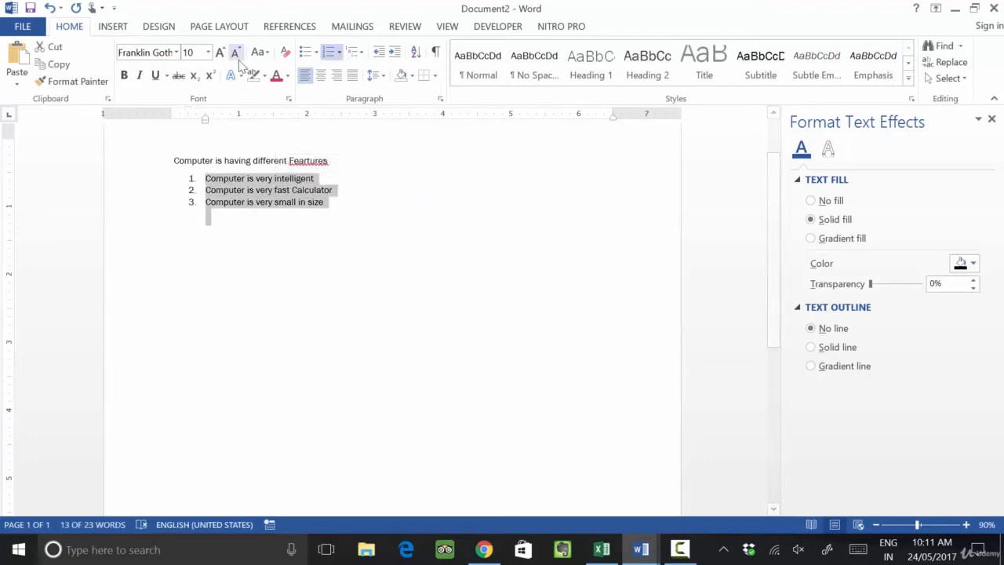
{"action": "left_click", "coordinate": [306, 52]}
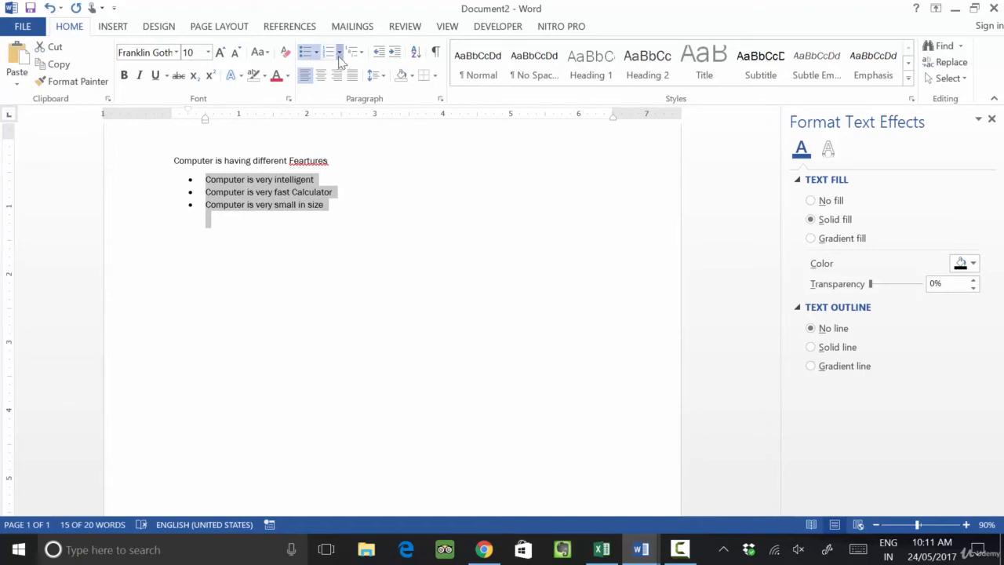
{"action": "left_click", "coordinate": [339, 57]}
{"action": "left_click", "coordinate": [228, 314]}
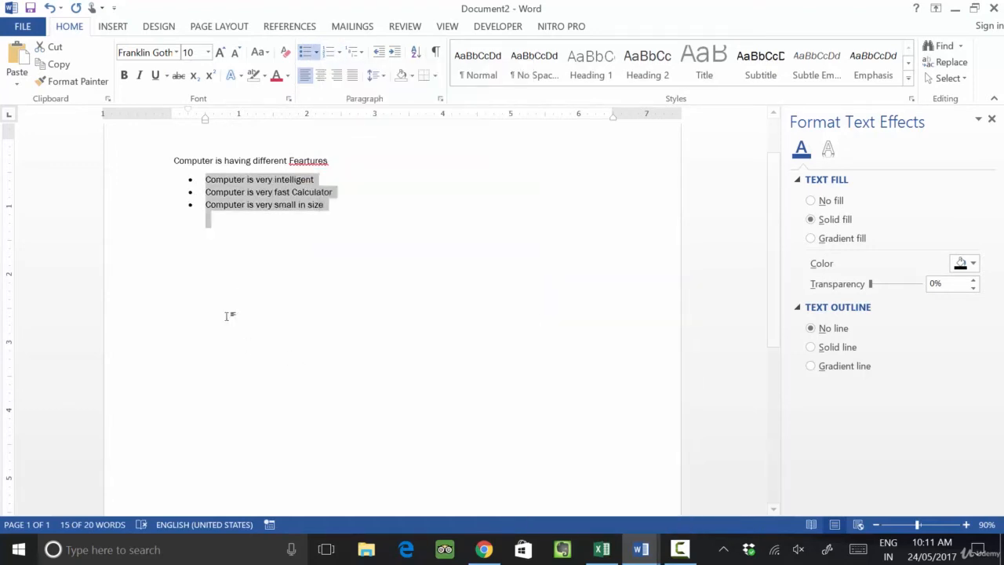
{"action": "left_click", "coordinate": [288, 259]}
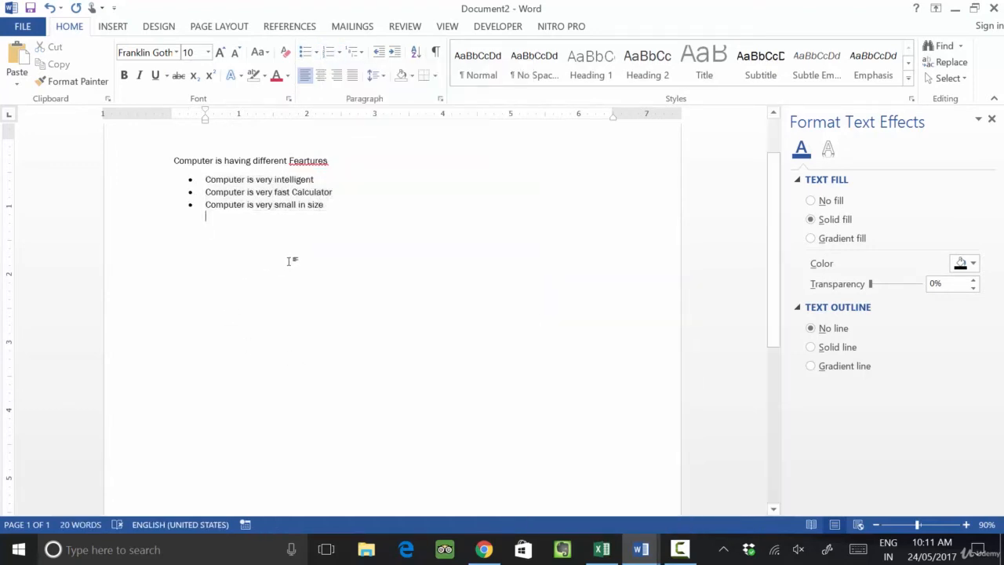
- Correct the misspelled word "Feartures" in the first line to "Features"
{"action": "right_click", "coordinate": [316, 158]}
{"action": "left_click", "coordinate": [213, 175]}
{"action": "left_click", "coordinate": [207, 228]}
- Remove the bullets from the three list items by choosing the None bullet style
{"action": "left_click_drag", "start_coordinate": [207, 179], "coordinate": [342, 215]}
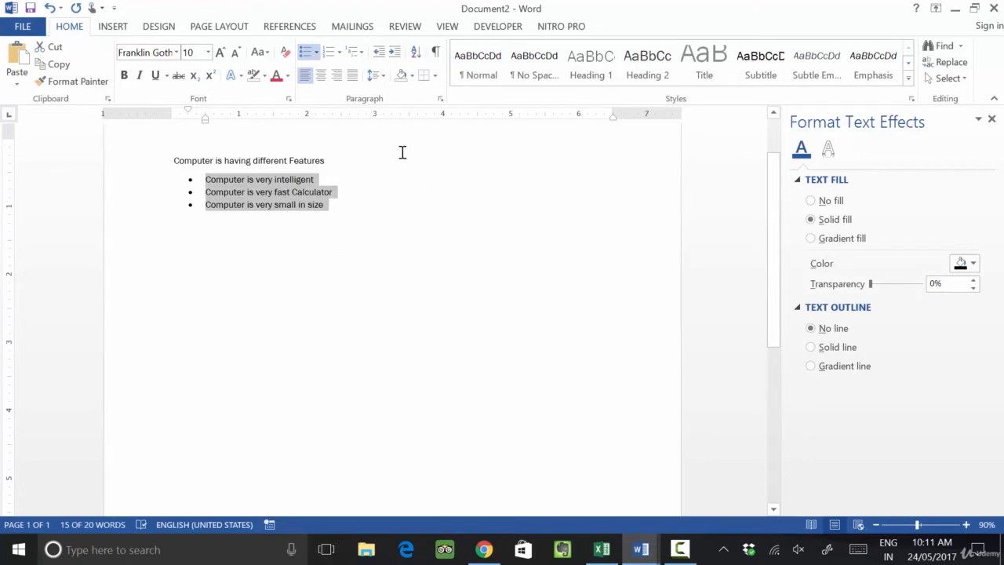
{"action": "left_click", "coordinate": [317, 52]}
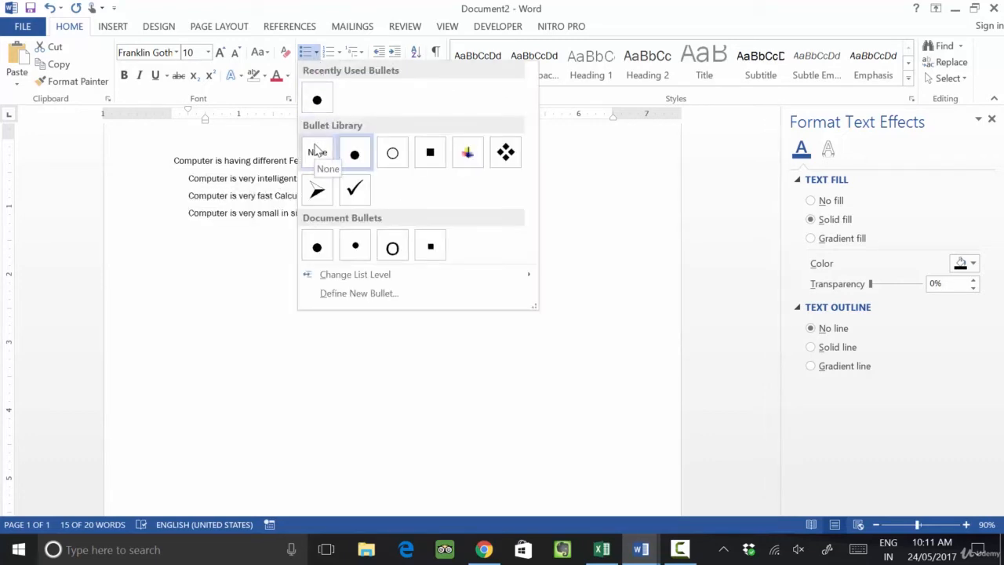
{"action": "left_click", "coordinate": [317, 150]}
{"action": "left_click", "coordinate": [204, 227]}
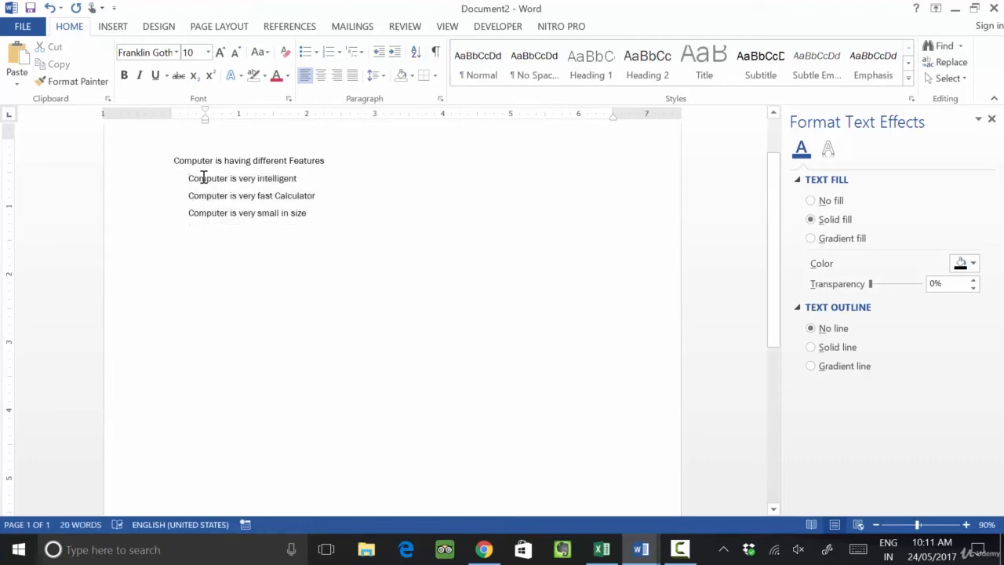
- Apply check mark bullets to the three lines below the first line
{"action": "left_click_drag", "start_coordinate": [203, 178], "coordinate": [320, 215]}
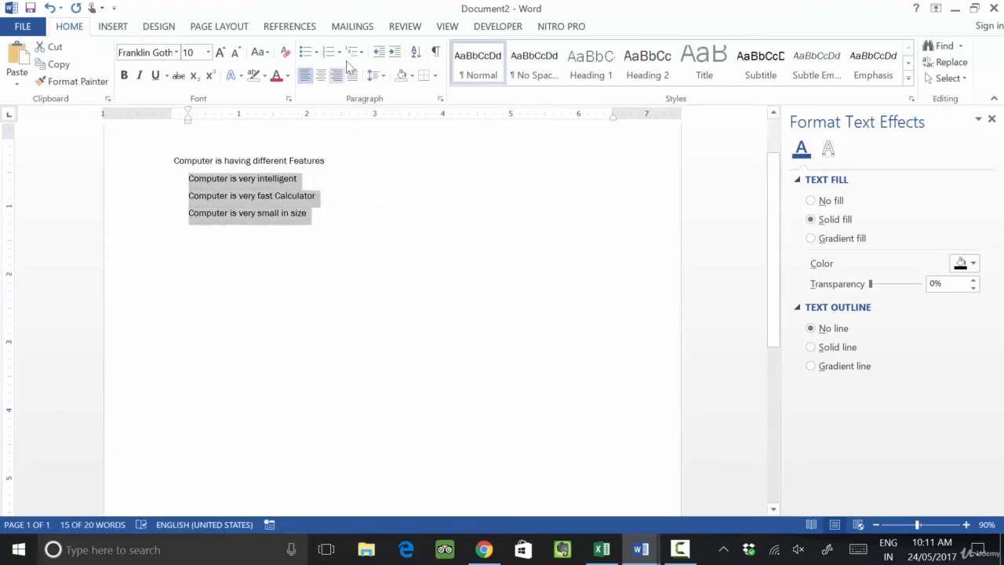
{"action": "left_click", "coordinate": [317, 53]}
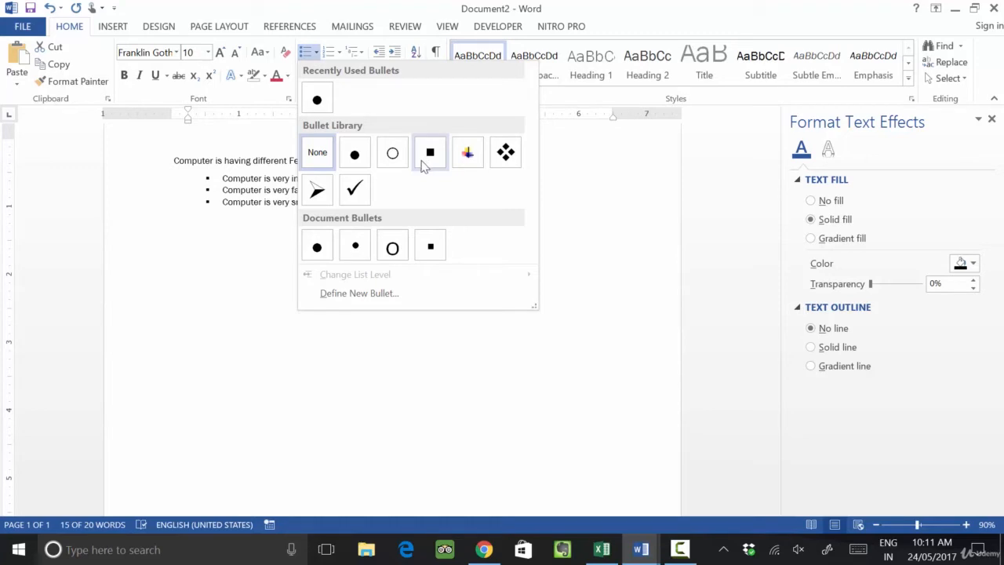
{"action": "left_click", "coordinate": [357, 193]}
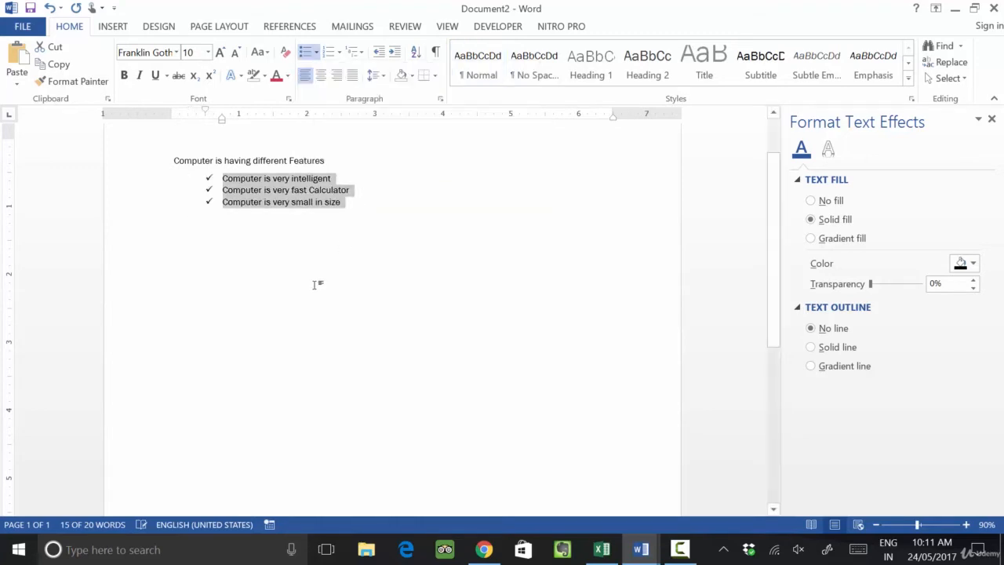
{"action": "left_click", "coordinate": [316, 286]}
- Add a fourth check-marked item reading "Computer never Tied" and end the list
{"action": "left_click", "coordinate": [342, 202]}
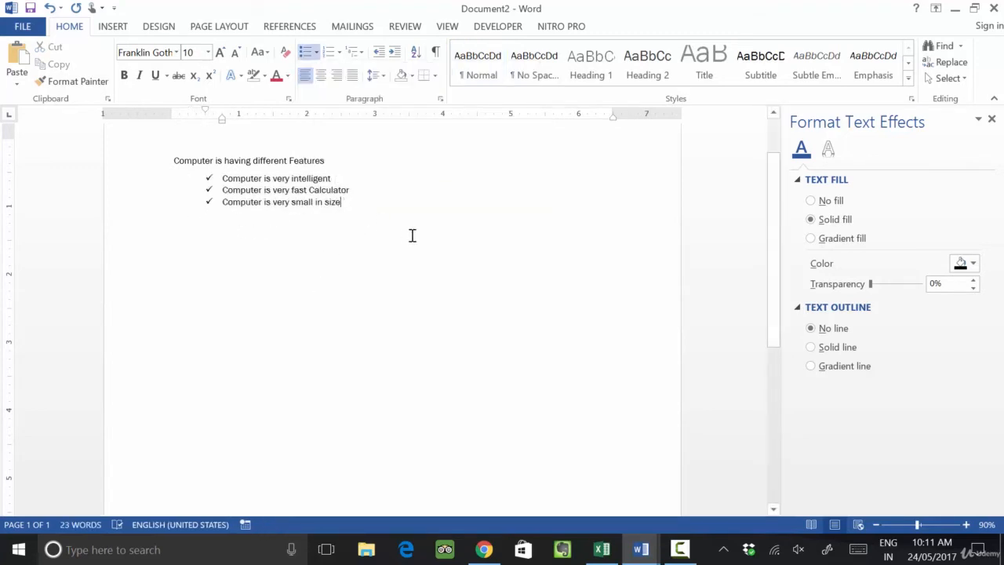
{"action": "key", "text": "Return"}
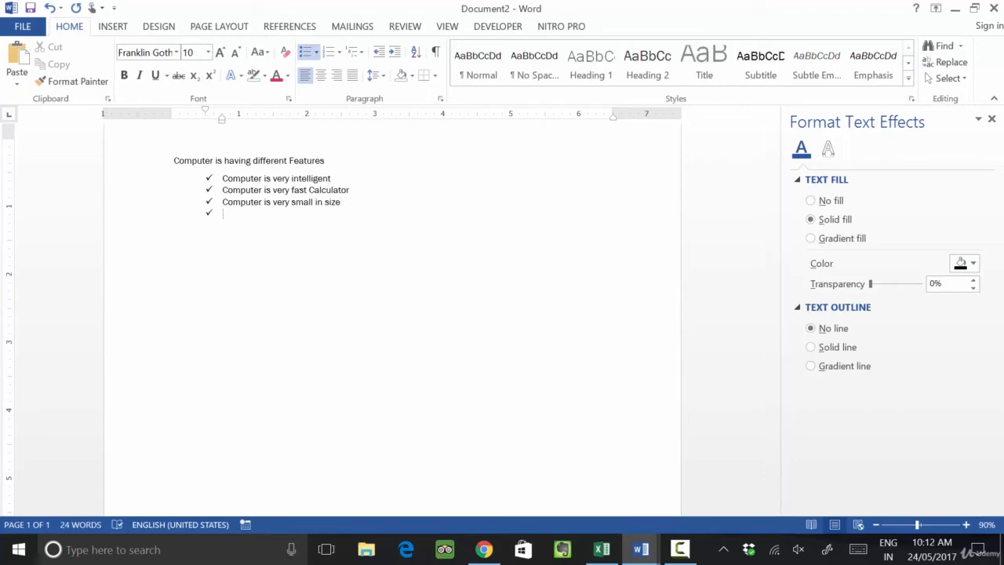
{"action": "type", "text": "Compuyt"}
{"action": "key", "text": "BackSpace"}
{"action": "key", "text": "BackSpace"}
{"action": "key", "text": "BackSpace"}
{"action": "type", "text": "ter"}
{"action": "key", "text": "BackSpace"}
{"action": "key", "text": "BackSpace"}
{"action": "key", "text": "BackSpace"}
{"action": "key", "text": "BackSpace"}
{"action": "type", "text": "uter has"}
{"action": "key", "text": "BackSpace"}
{"action": "key", "text": "BackSpace"}
{"action": "key", "text": "BackSpace"}
{"action": "type", "text": "never Tied"}
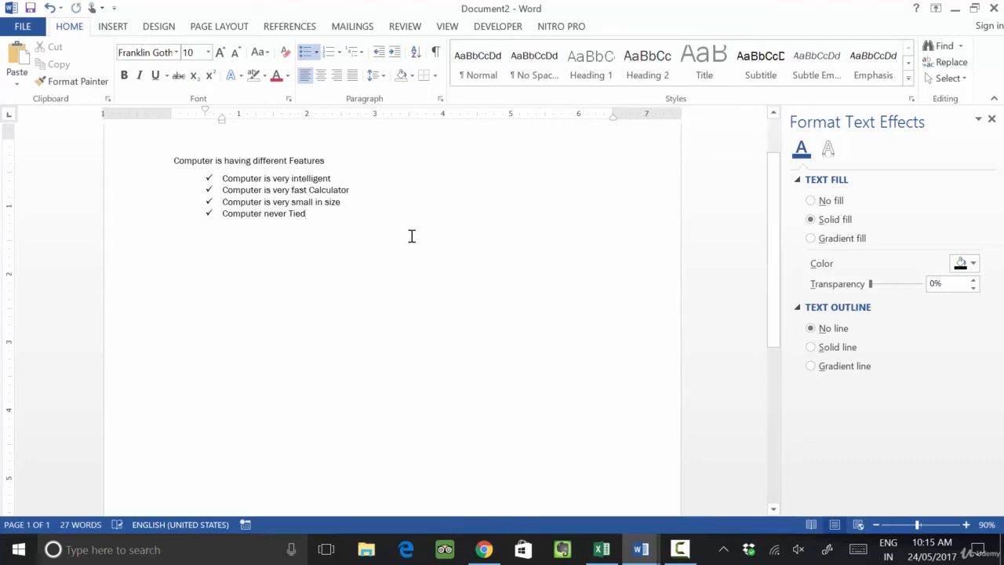
{"action": "key", "text": "Return"}
{"action": "key", "text": "Return"}
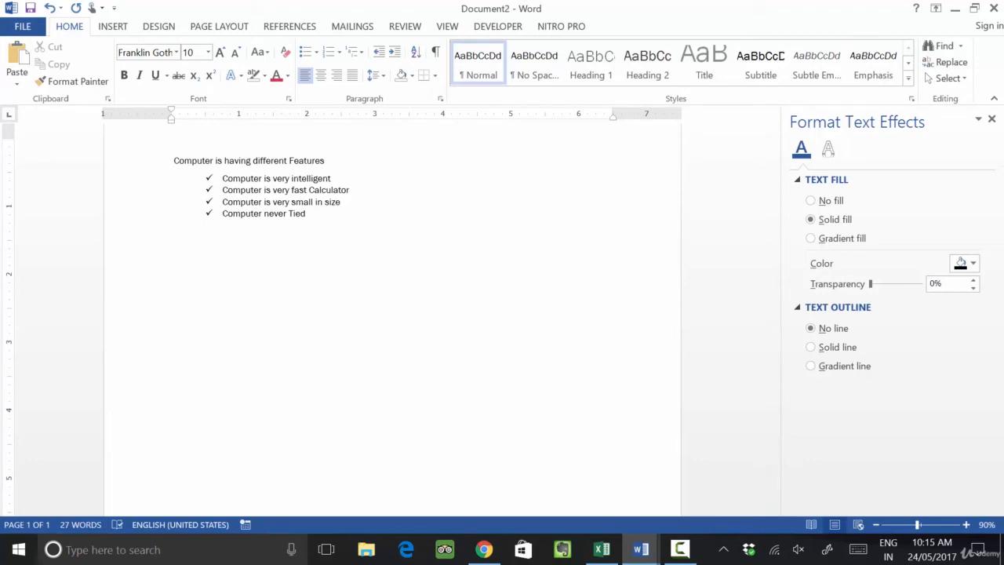
{"action": "type", "text": "THI"}
{"action": "key", "text": "BackSpace"}
{"action": "type", "text": "isis a"}
{"action": "key", "text": "BackSpace"}
{"action": "key", "text": "BackSpace"}
{"action": "key", "text": "BackSpace"}
{"action": "key", "text": "BackSpace"}
{"action": "key", "text": "BackSpace"}
{"action": "key", "text": "BackSpace"}
{"action": "type", "text": "ease are"}
{"action": "key", "text": "BackSpace"}
{"action": "key", "text": "BackSpace"}
{"action": "key", "text": "BackSpace"}
{"action": "key", "text": "BackSpace"}
{"action": "key", "text": "BackSpace"}
{"action": "key", "text": "BackSpace"}
{"action": "key", "text": "BackSpace"}
{"action": "key", "text": "BackSpace"}
{"action": "type", "text": "ease a"}
{"action": "key", "text": "BackSpace"}
{"action": "key", "text": "BackSpace"}
{"action": "key", "text": "BackSpace"}
{"action": "key", "text": "BackSpace"}
{"action": "key", "text": "BackSpace"}
- Write the heading "Types of computer" below the check-marked list
{"action": "type", "text": "Type odf c"}
{"action": "key", "text": "BackSpace"}
{"action": "key", "text": "BackSpace"}
{"action": "key", "text": "BackSpace"}
{"action": "key", "text": "BackSpace"}
{"action": "key", "text": "BackSpace"}
{"action": "key", "text": "BackSpace"}
{"action": "key", "text": "BackSpace"}
{"action": "key", "text": "BackSpace"}
{"action": "key", "text": "BackSpace"}
{"action": "type", "text": "Types of compute"}
- Create a round-bulleted list under the heading with "Super computer", "Desktop Computer" and "Mini Computer", then end the list
{"action": "key", "text": "ctrl+shift+l"}
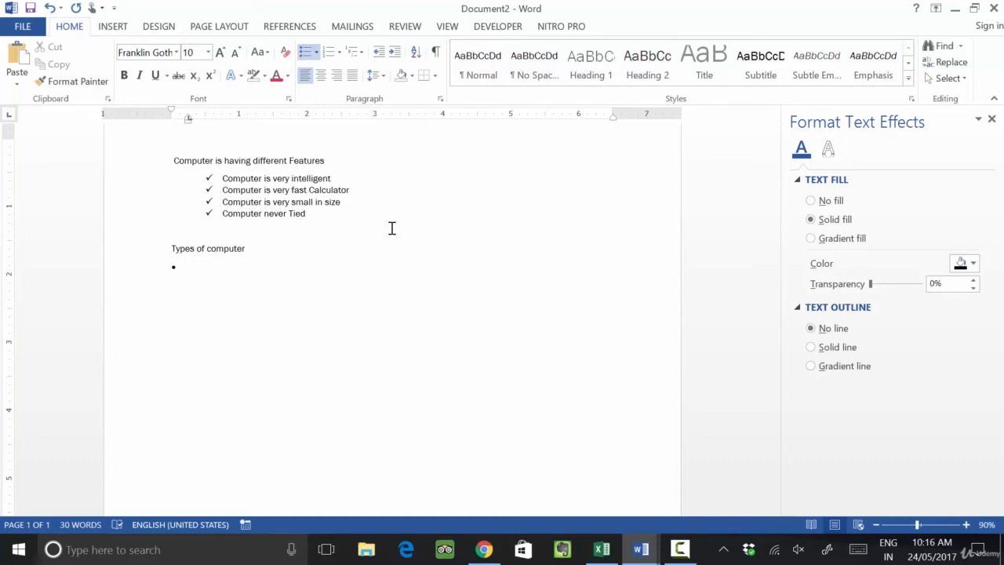
{"action": "type", "text": "Super computer"}
{"action": "key", "text": "Return"}
{"action": "type", "text": "Desktop Computer"}
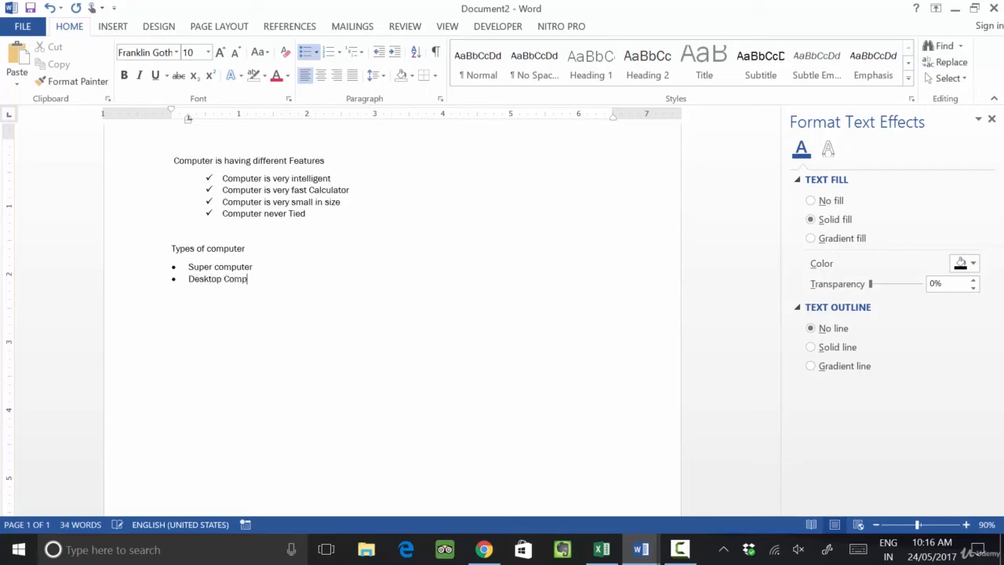
{"action": "key", "text": "Return"}
{"action": "type", "text": "Mini Computer"}
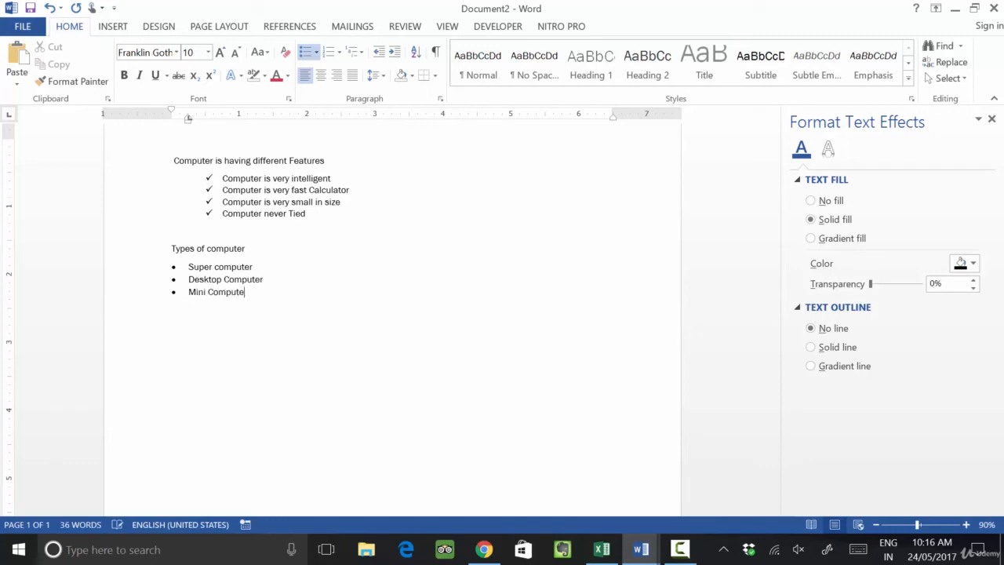
{"action": "key", "text": "Return"}
{"action": "key", "text": "Return"}
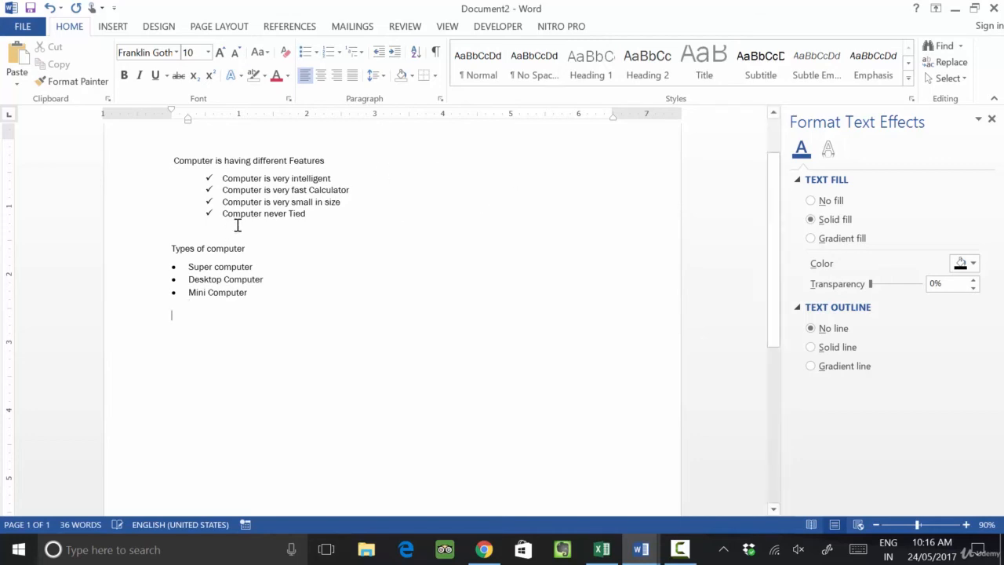
- Change the four check-marked feature items to a numbered list in the 1) 2) 3) style
{"action": "left_click_drag", "start_coordinate": [221, 179], "coordinate": [314, 223]}
{"action": "left_click", "coordinate": [340, 53]}
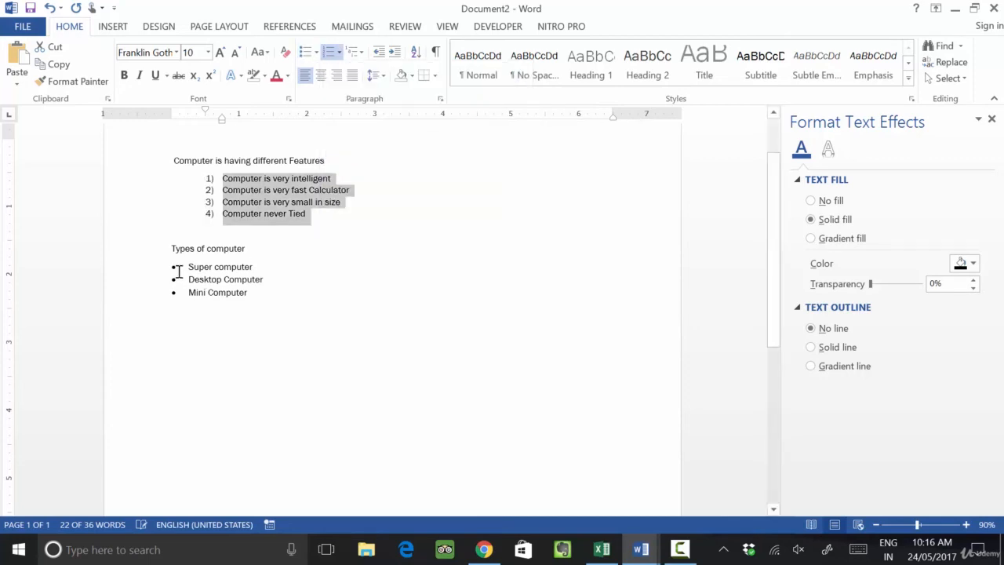
{"action": "left_click_drag", "start_coordinate": [175, 267], "coordinate": [249, 307]}
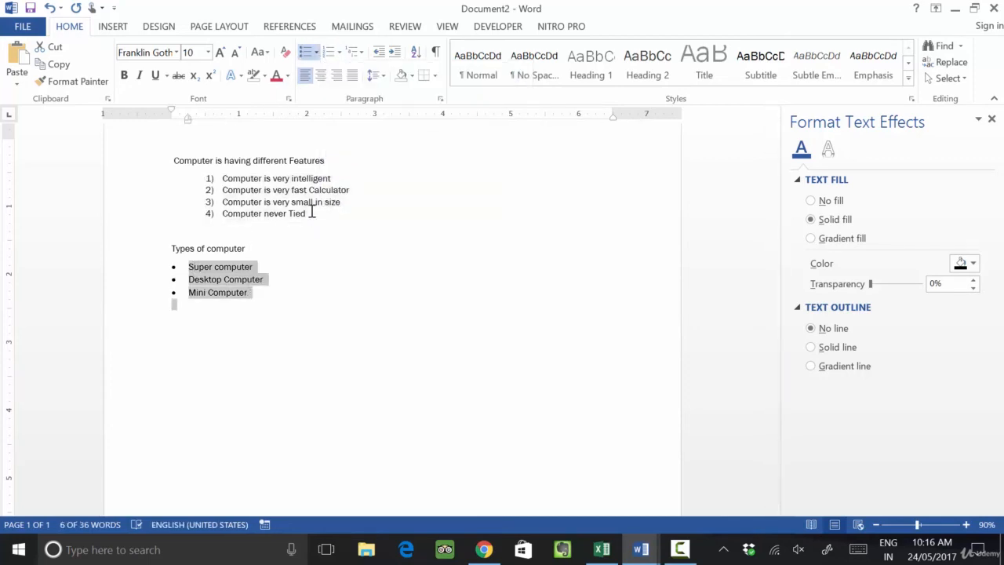
- Write the indented heading "Computer Parts" below the types list and start a new line
{"action": "double_click", "coordinate": [205, 332]}
{"action": "type", "text": "Comp"}
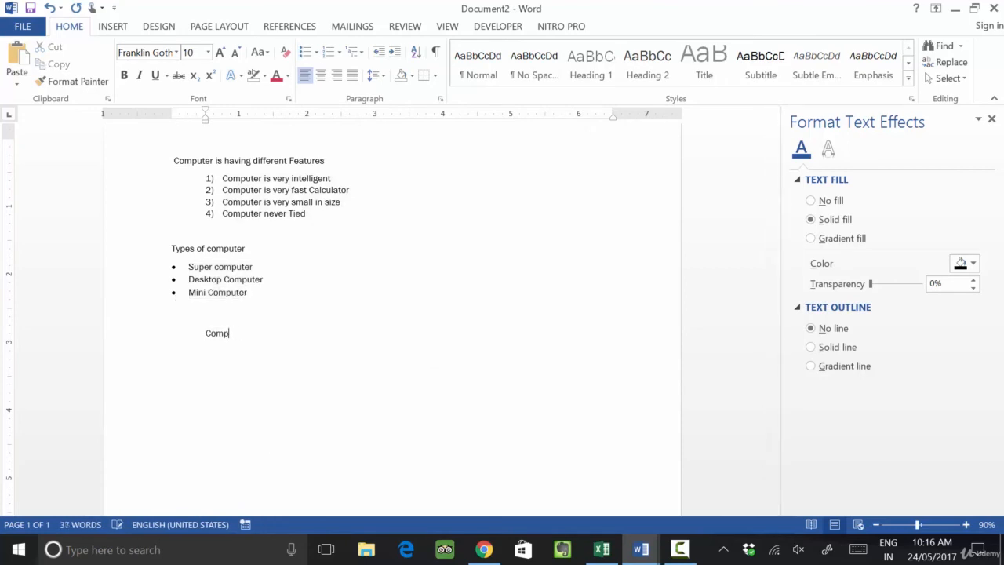
{"action": "type", "text": "ytuter OPa"}
{"action": "key", "text": "BackSpace"}
{"action": "key", "text": "BackSpace"}
{"action": "key", "text": "BackSpace"}
{"action": "type", "text": "Parts"}
{"action": "key", "text": "Return"}
- Create a 1. 2. 3. numbered list under "Computer Parts" with "Mouse", "Keyboard", "UPS" and "Speaker", then end the list
{"action": "type", "text": "1."}
{"action": "key", "text": "BackSpace"}
{"action": "key", "text": "BackSpace"}
{"action": "type", "text": "1. "}
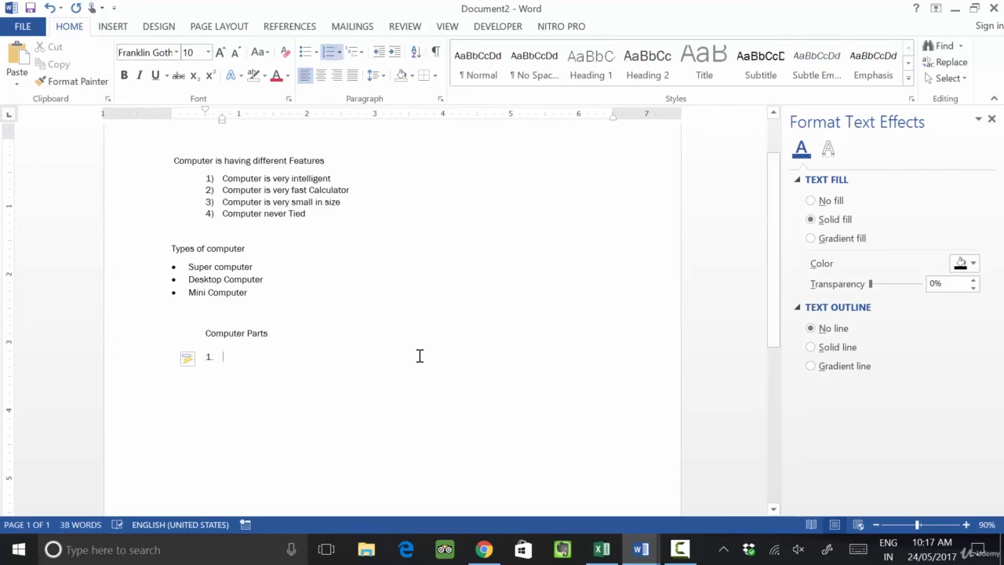
{"action": "type", "text": "Mouse"}
{"action": "key", "text": "Return"}
{"action": "type", "text": "K"}
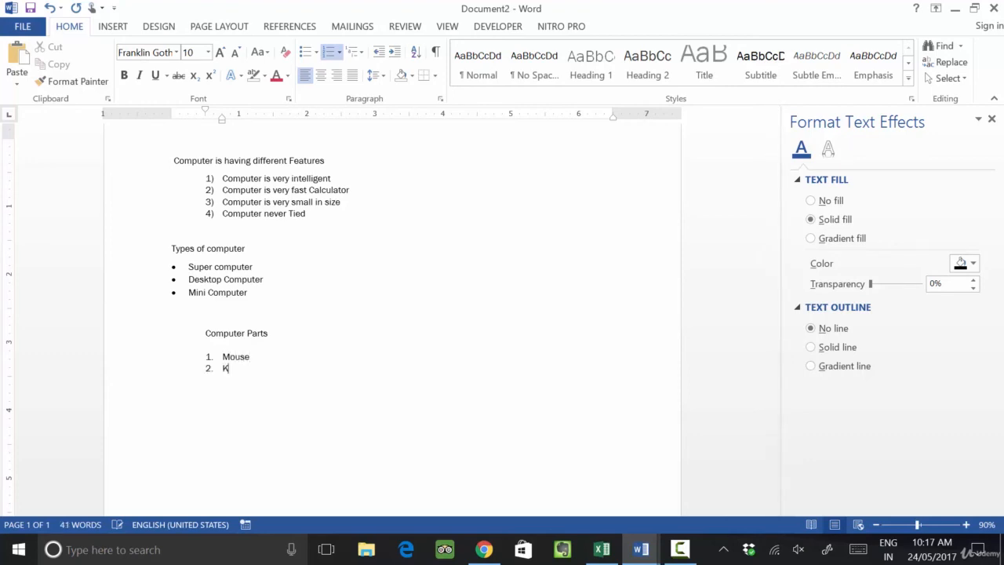
{"action": "type", "text": "eyboard"}
{"action": "key", "text": "Return"}
{"action": "type", "text": "UPS"}
{"action": "key", "text": "Return"}
{"action": "type", "text": "Speaker"}
{"action": "key", "text": "Return"}
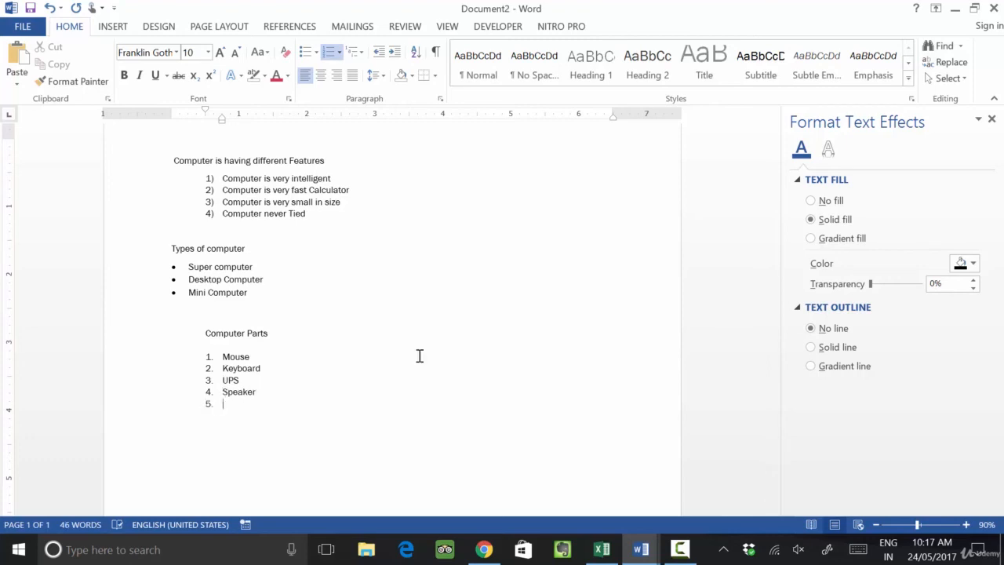
{"action": "key", "text": "Return"}
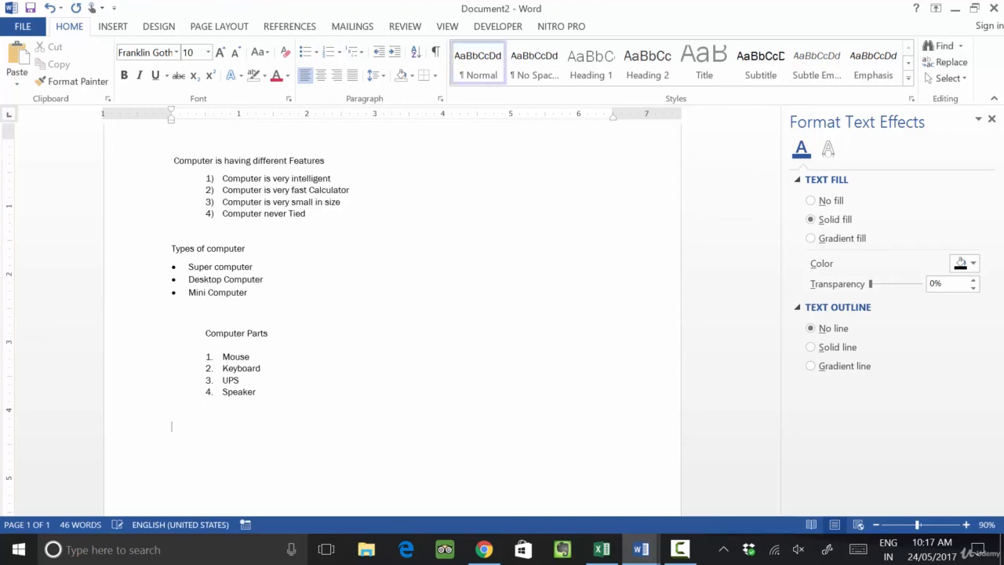
- Write the line "Short Cut Keys: Bullets: Ctrl+Sft+L" below the computer parts list
{"action": "scroll", "coordinate": [359, 298], "scroll_direction": "down", "scroll_amount": 2}
{"action": "scroll", "coordinate": [352, 293], "scroll_direction": "up", "scroll_amount": 3}
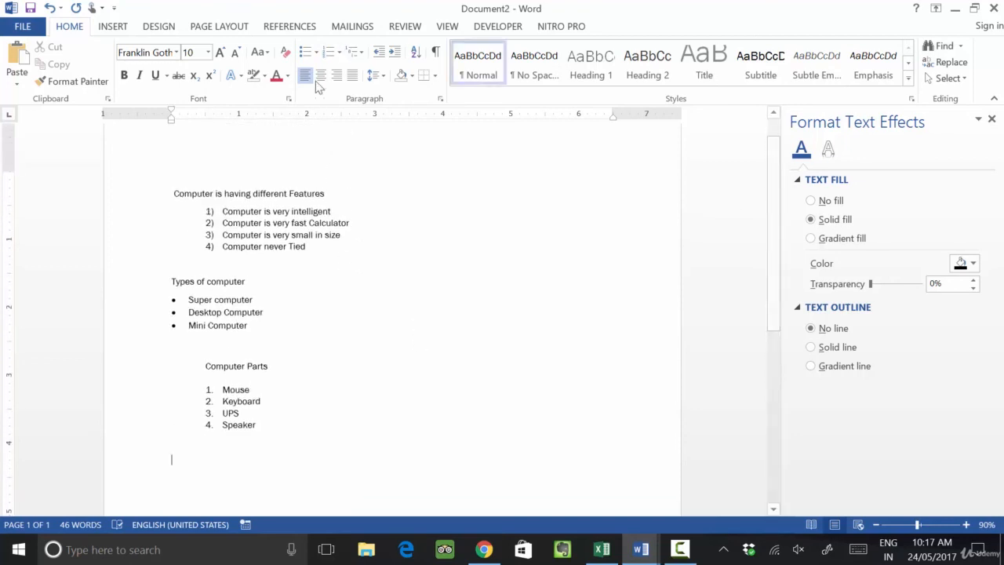
{"action": "scroll", "coordinate": [404, 240], "scroll_direction": "up", "scroll_amount": 1}
{"action": "scroll", "coordinate": [406, 246], "scroll_direction": "down", "scroll_amount": 2}
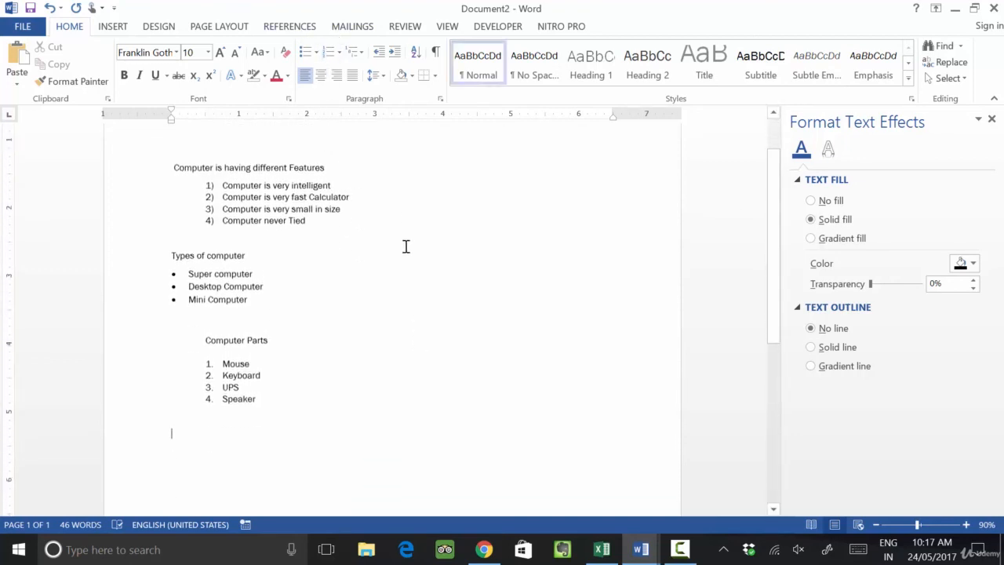
{"action": "scroll", "coordinate": [406, 246], "scroll_direction": "down", "scroll_amount": 5}
{"action": "left_click", "coordinate": [393, 259]}
{"action": "type", "text": "S"}
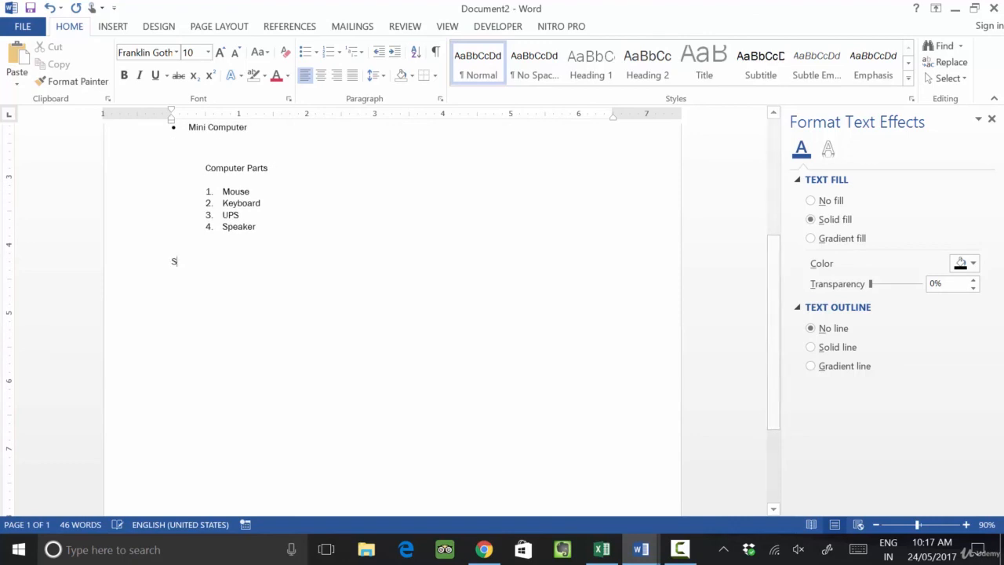
{"action": "type", "text": "hort Cut Ke"}
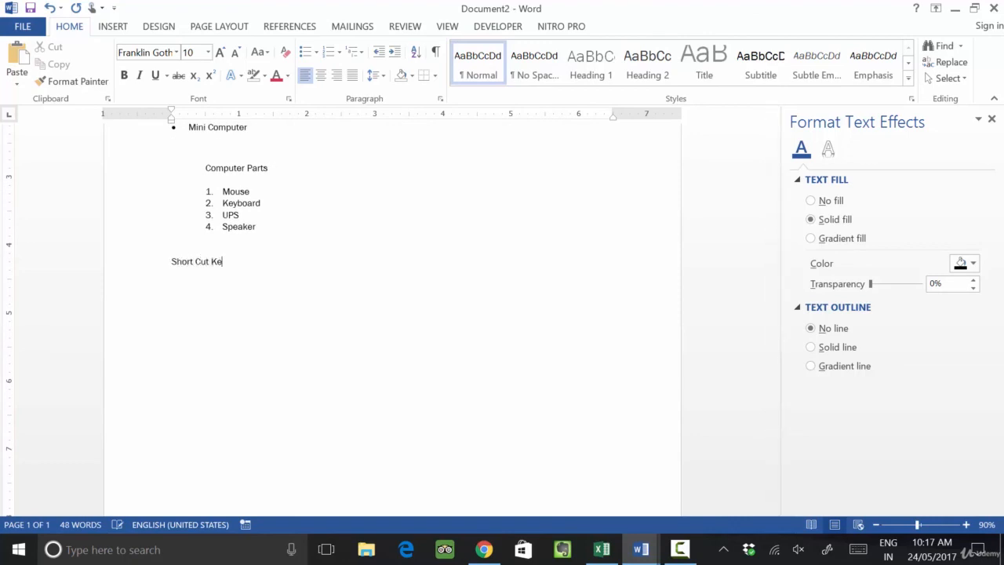
{"action": "type", "text": "ys: Bullets: Ctrl"}
- Enlarge the whole "Short Cut Keys" line to font size 15
{"action": "key", "text": "shift+Left"}
{"action": "key", "text": "shift+Left"}
{"action": "key", "text": "shift+Left"}
{"action": "key", "text": "shift+Left"}
{"action": "key", "text": "shift+Left"}
{"action": "key", "text": "shift+Left"}
{"action": "key", "text": "shift+Left"}
{"action": "key", "text": "shift+Left"}
{"action": "key", "text": "shift+Left"}
{"action": "key", "text": "shift+Left"}
{"action": "key", "text": "shift+Left"}
{"action": "key", "text": "shift+Left"}
{"action": "key", "text": "shift+Left"}
{"action": "key", "text": "shift+Left"}
{"action": "key", "text": "shift+Left"}
{"action": "key", "text": "shift+Left"}
{"action": "key", "text": "shift+Left"}
{"action": "key", "text": "shift+Left"}
{"action": "key", "text": "shift+Left"}
{"action": "key", "text": "shift+Left"}
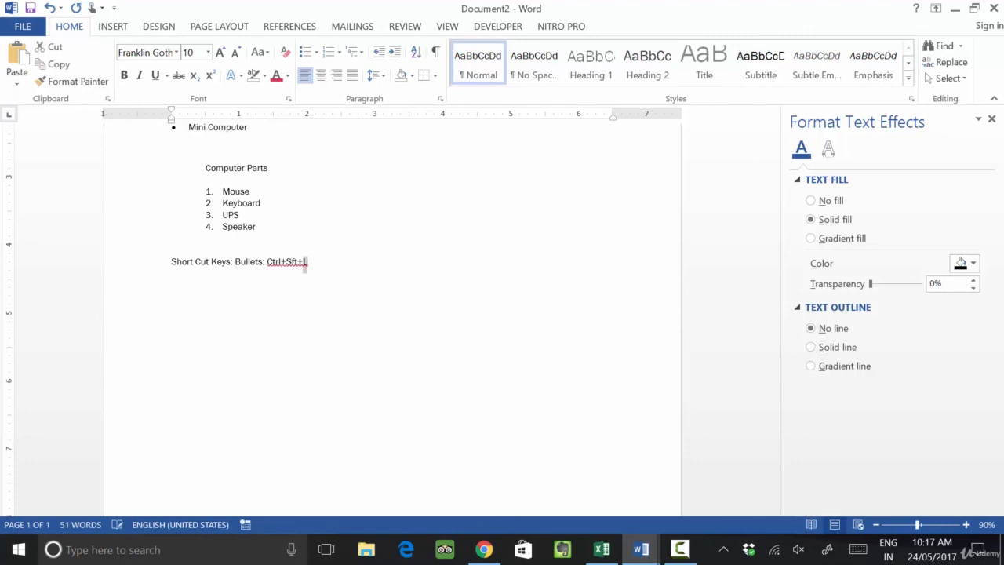
{"action": "key", "text": "shift+Right"}
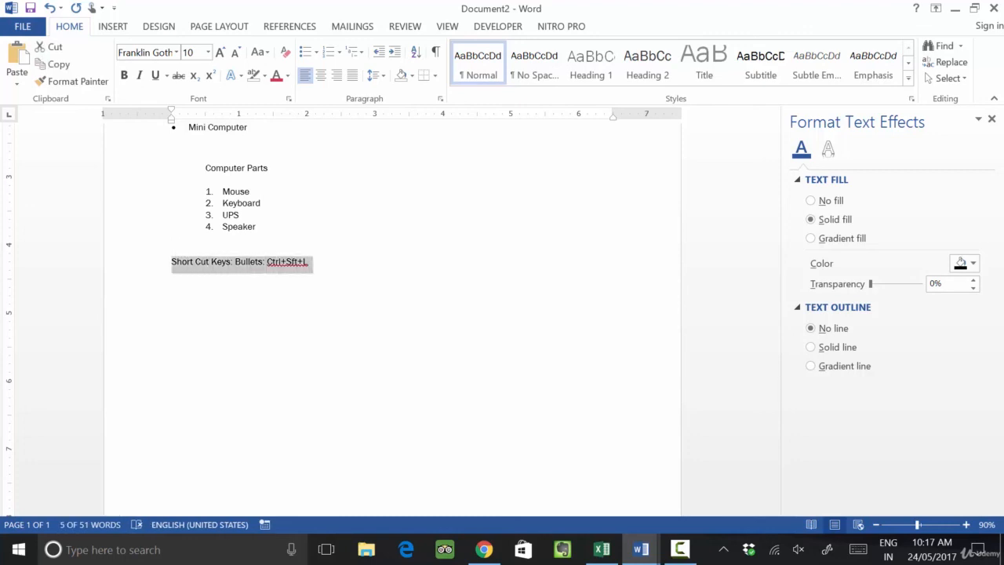
{"action": "key", "text": "ctrl+bracketright"}
{"action": "key", "text": "ctrl+bracketright"}
{"action": "key", "text": "ctrl+bracketright"}
{"action": "key", "text": "ctrl+bracketright"}
{"action": "key", "text": "ctrl+bracketright"}
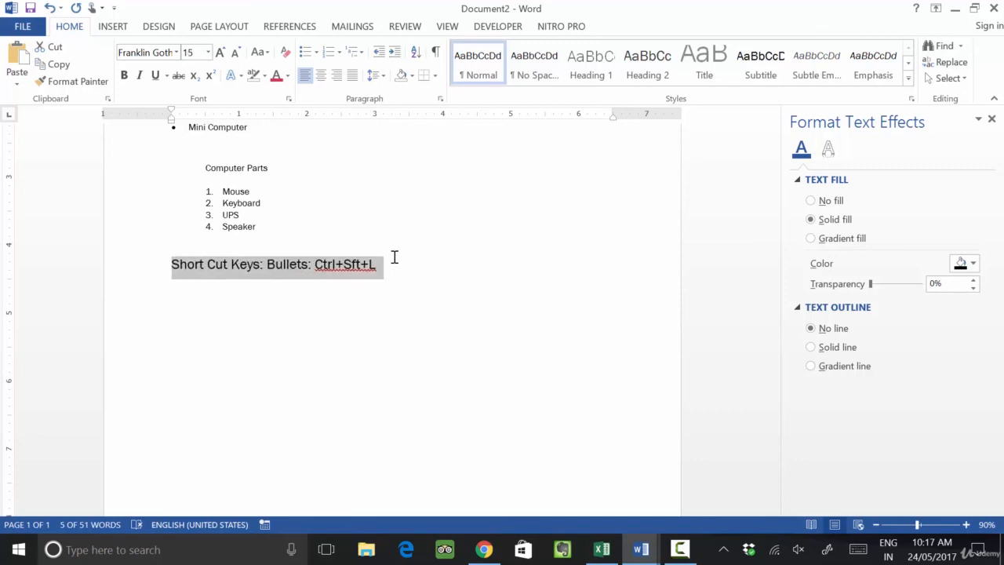
- Add the line "Number Format: 1. Hit Space Bar" below the bullets shortcut line and start a new line
{"action": "left_click", "coordinate": [394, 257]}
{"action": "key", "text": "Return"}
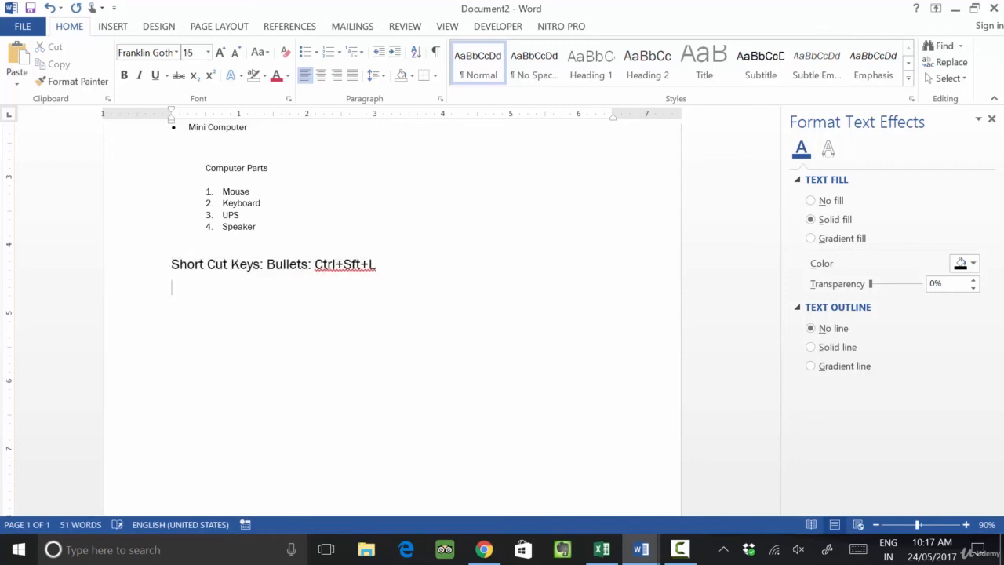
{"action": "type", "text": "Number Format:"}
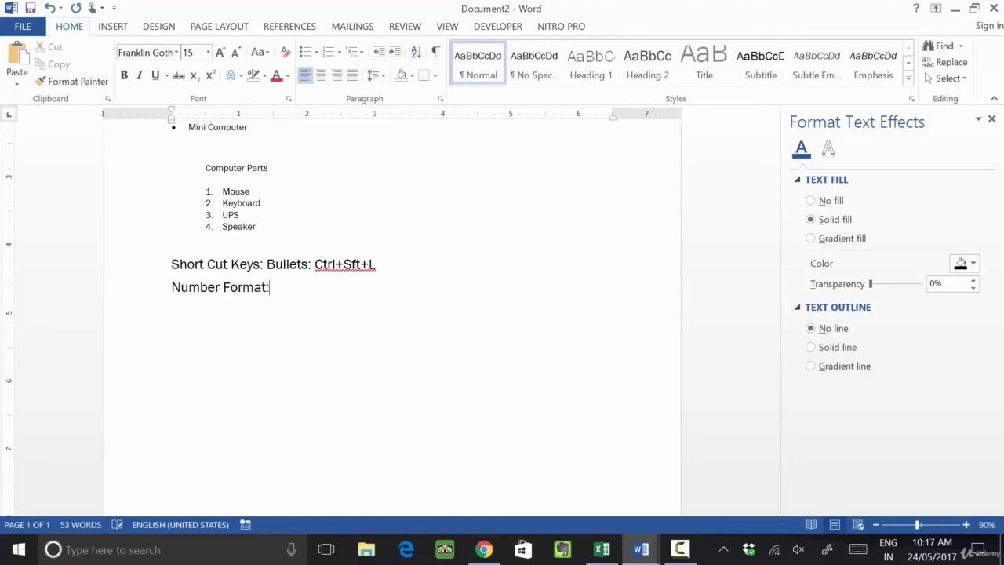
{"action": "type", "text": " 1. Hit Space"}
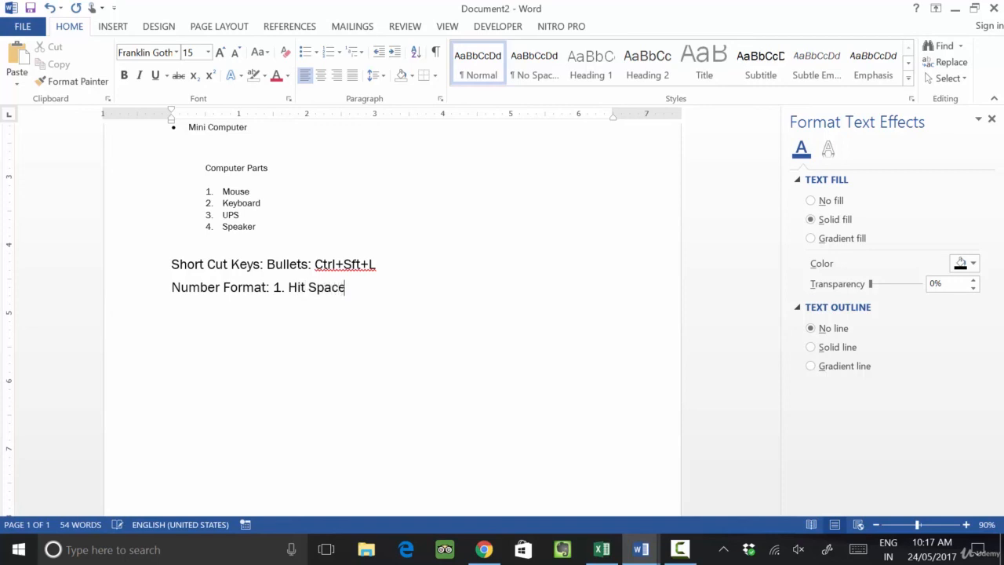
{"action": "type", "text": " Bar"}
{"action": "key", "text": "Return"}
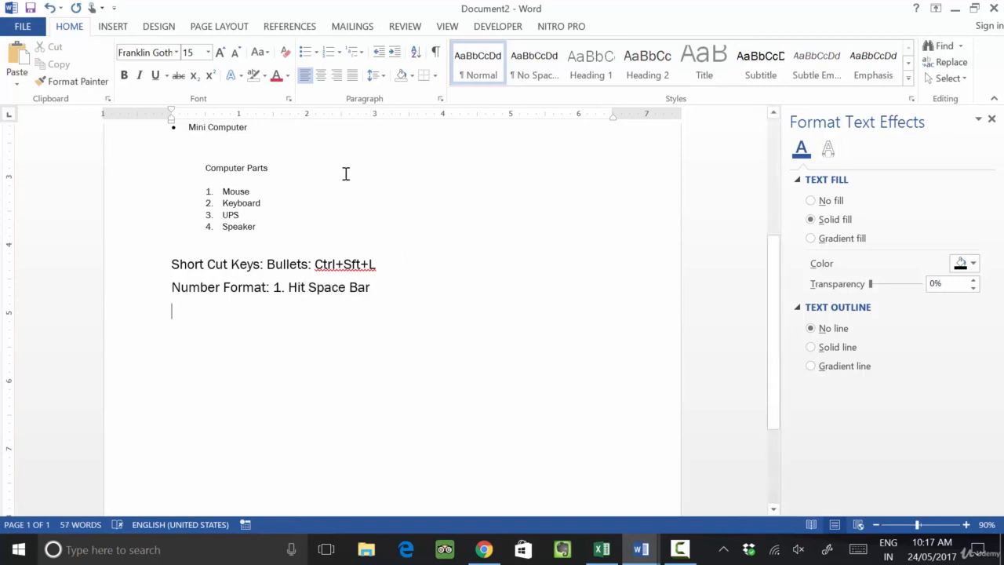
{"action": "scroll", "coordinate": [307, 293], "scroll_direction": "up", "scroll_amount": 5}
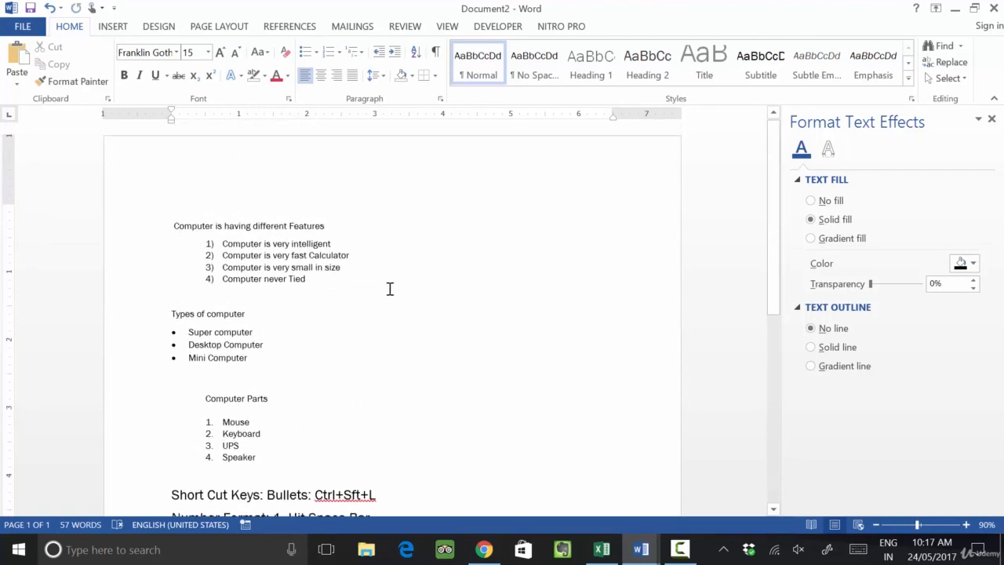
{"action": "scroll", "coordinate": [390, 289], "scroll_direction": "down", "scroll_amount": 1}
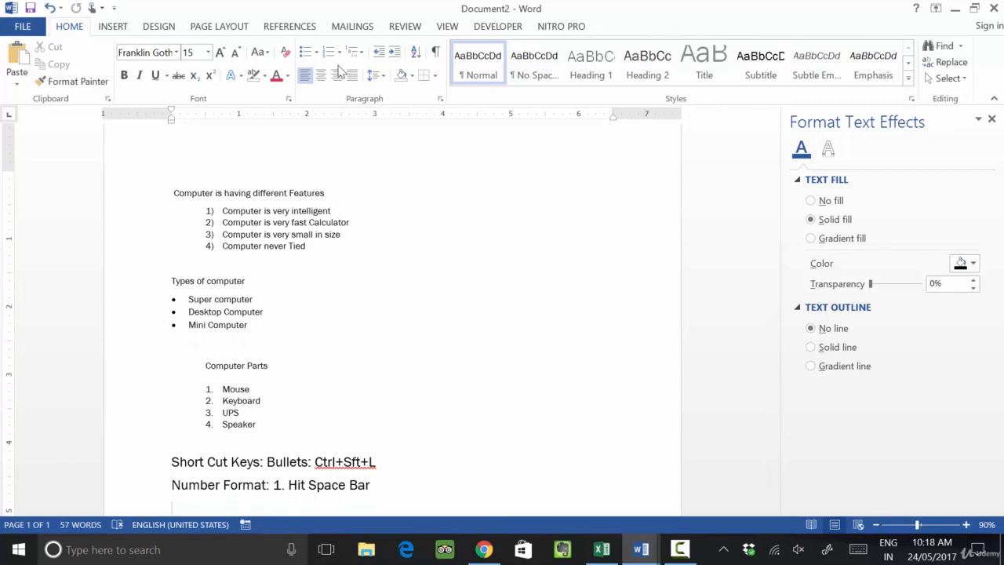